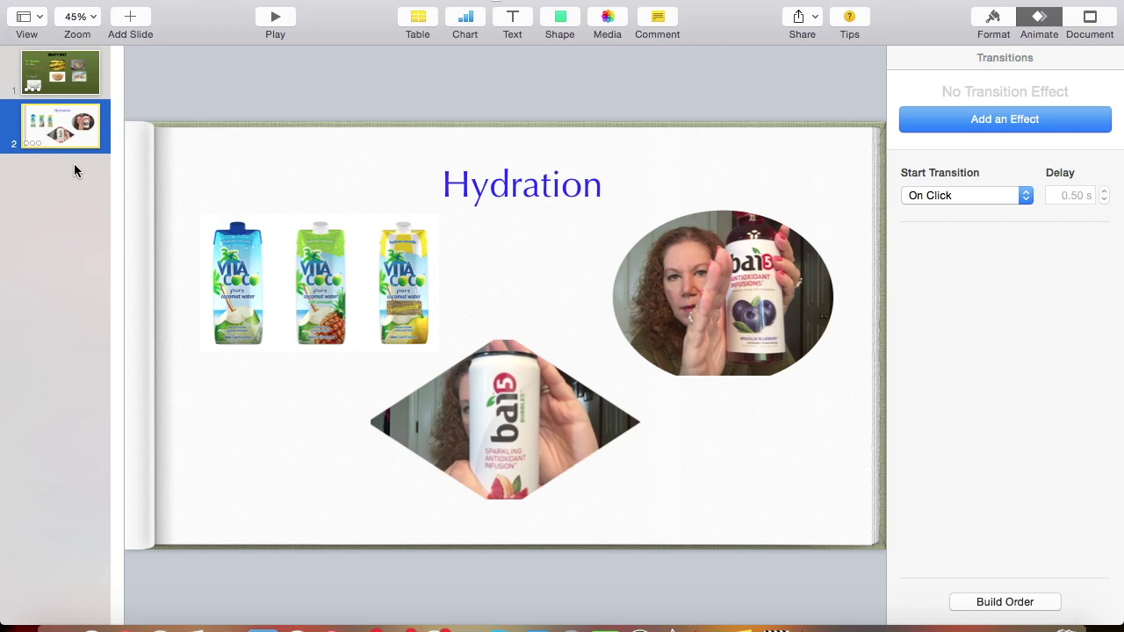
Step: Show slide 1, the BRAT-Y Diet slide, in the editor
{"action": "left_click", "coordinate": [44, 77]}
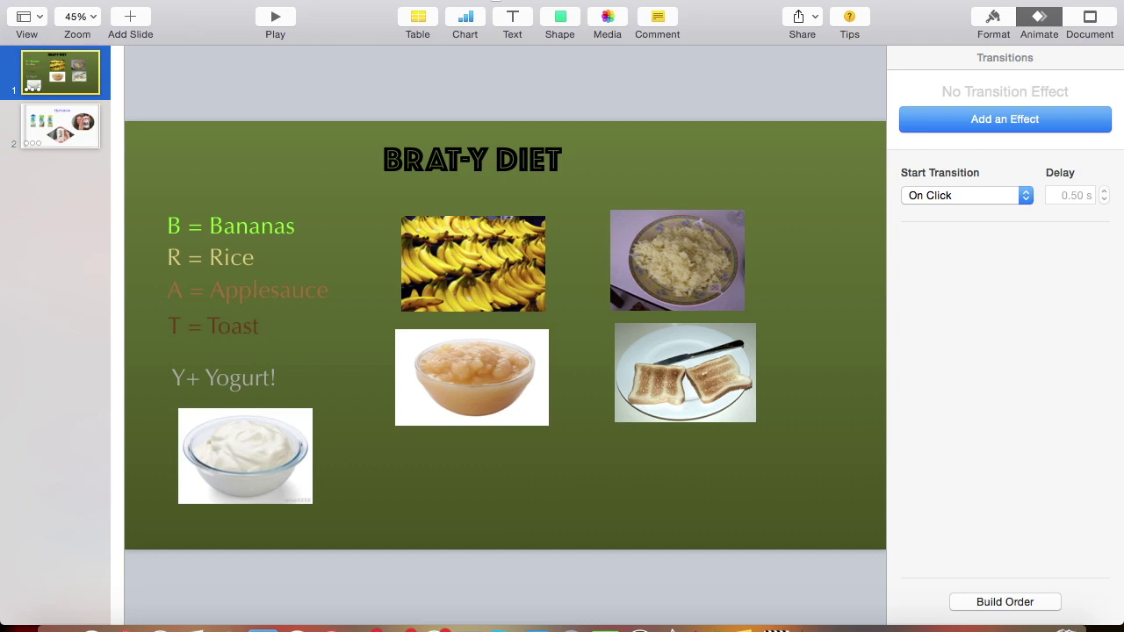
Step: Open About Keynote from the Keynote menu to see version 6.6.1
{"action": "left_click", "coordinate": [92, 2]}
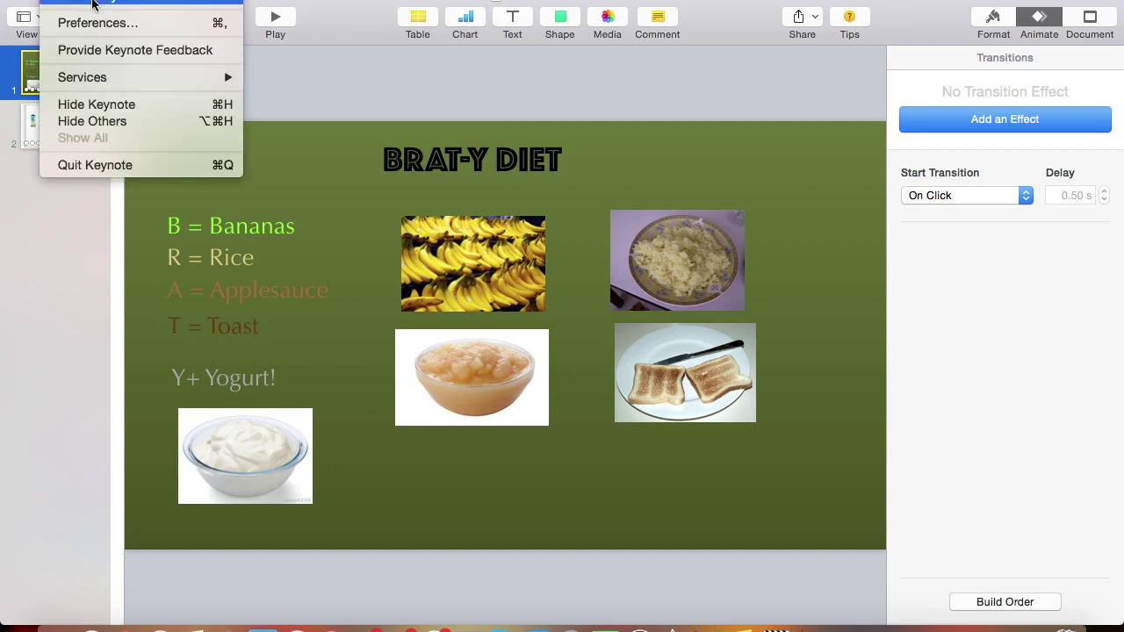
{"action": "left_click", "coordinate": [94, 3]}
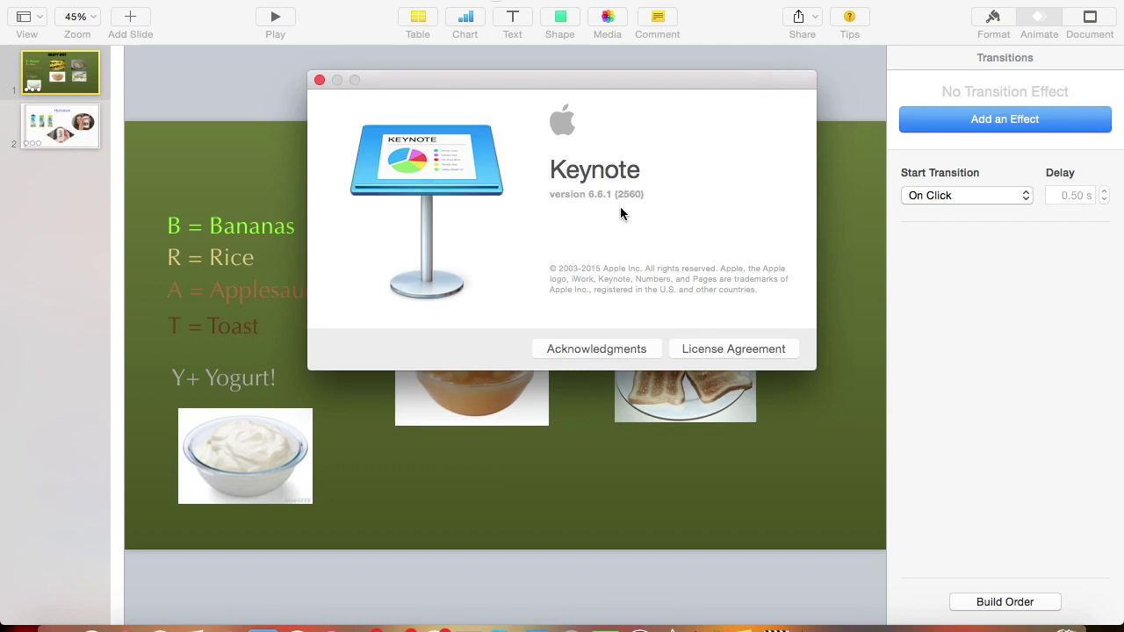
Step: Close the About window, then play the BRAT-Y Diet slide full-screen and exit back to editing
{"action": "left_click", "coordinate": [319, 81]}
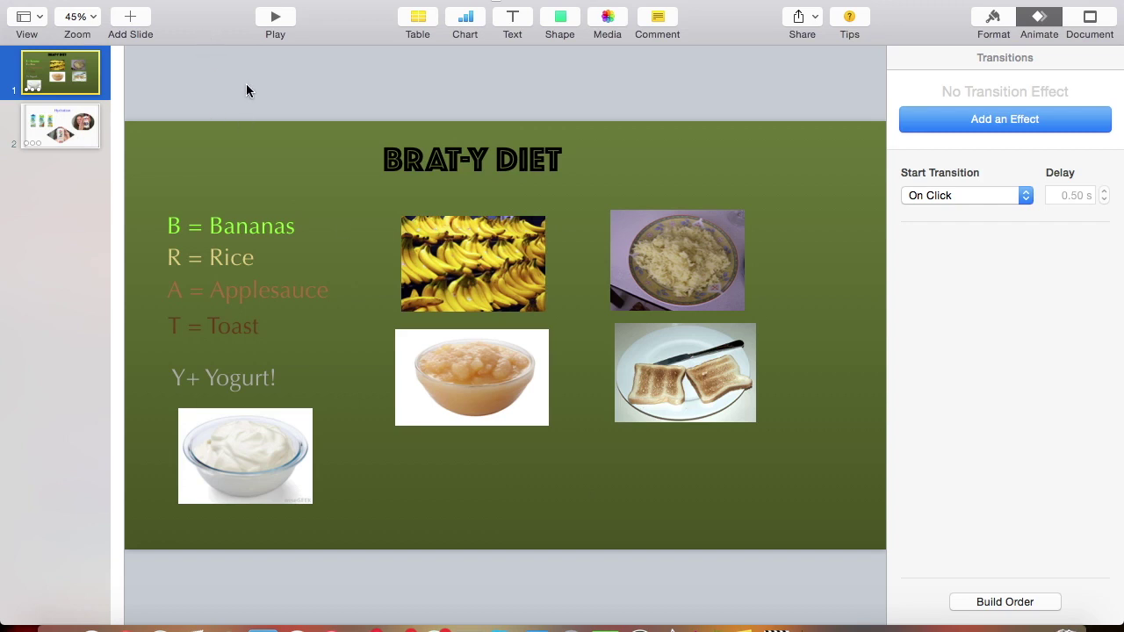
{"action": "left_click", "coordinate": [274, 18]}
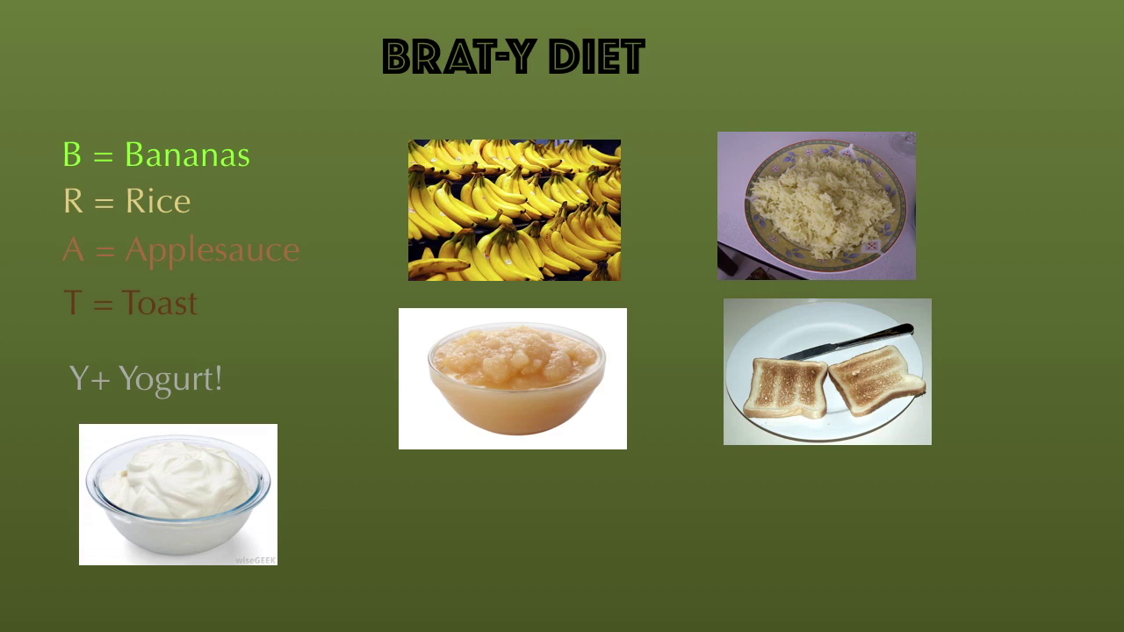
{"action": "key", "text": "Escape"}
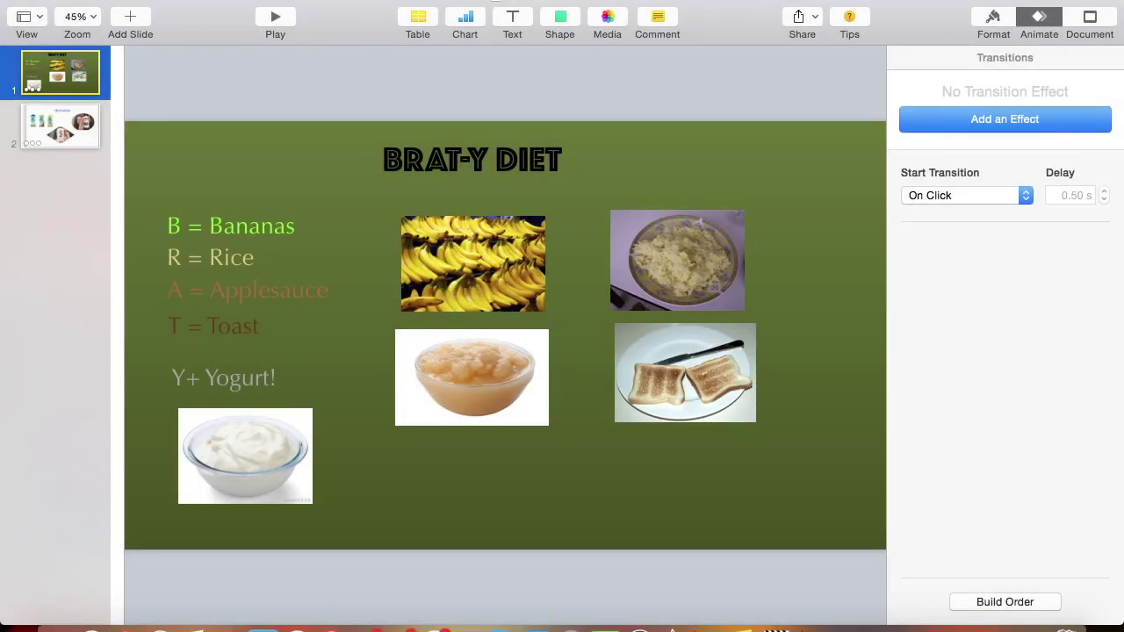
Step: Play slide 2, Hydration, full-screen to watch its video builds, then return to editing
{"action": "left_click", "coordinate": [75, 132]}
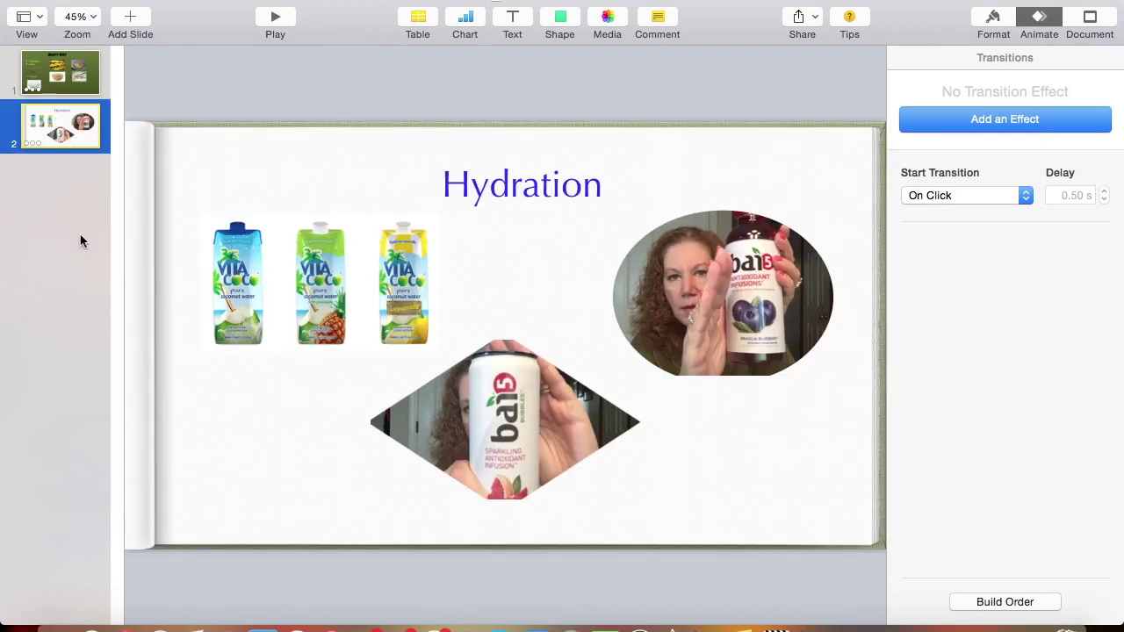
{"action": "left_click", "coordinate": [277, 18]}
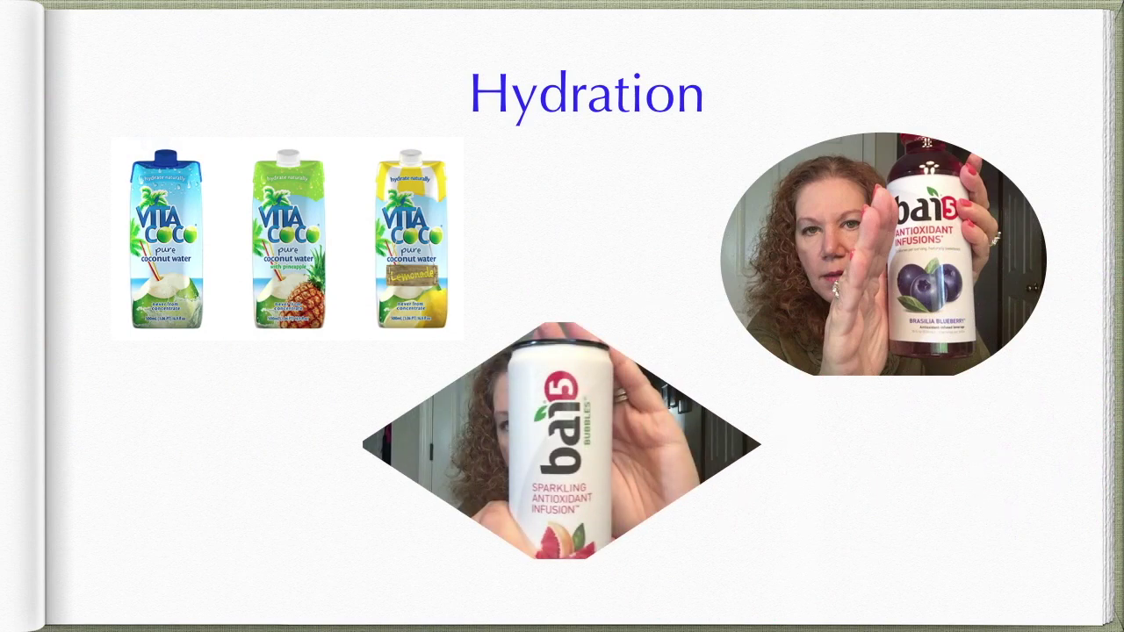
{"action": "key", "text": "Escape"}
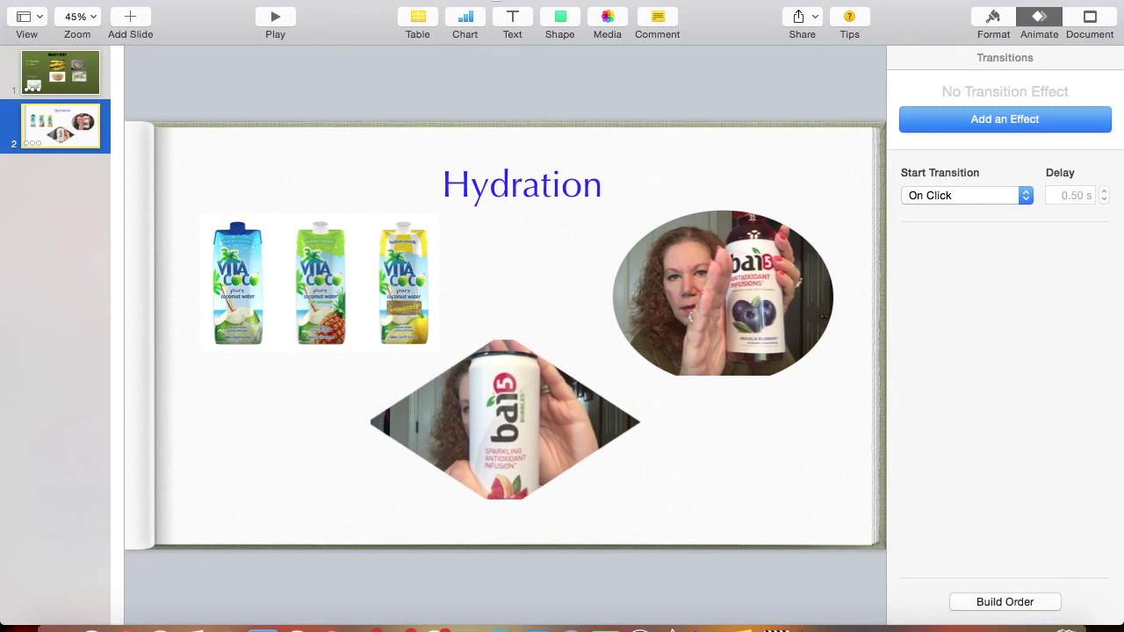
{"action": "left_click", "coordinate": [132, 2]}
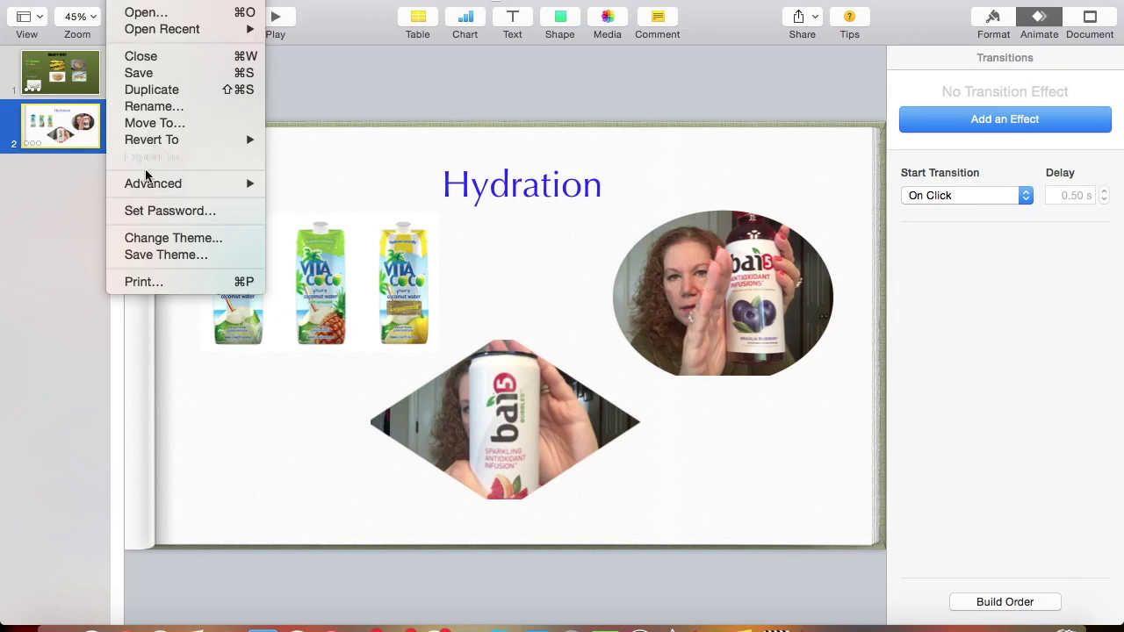
{"action": "mouse_move", "coordinate": [152, 160]}
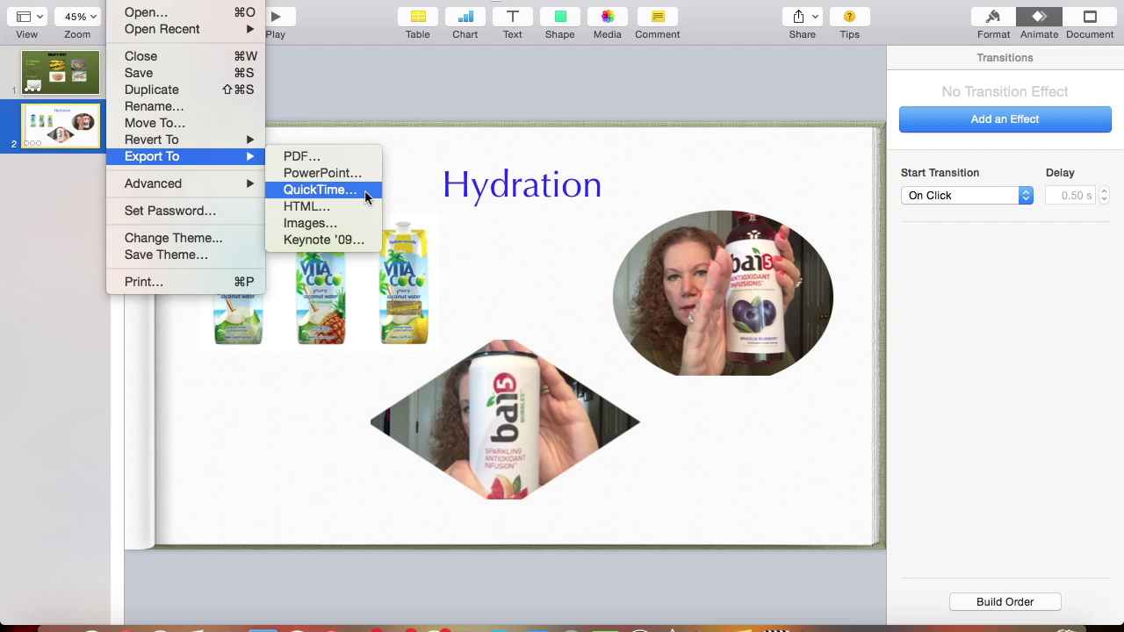
{"action": "left_click", "coordinate": [68, 253]}
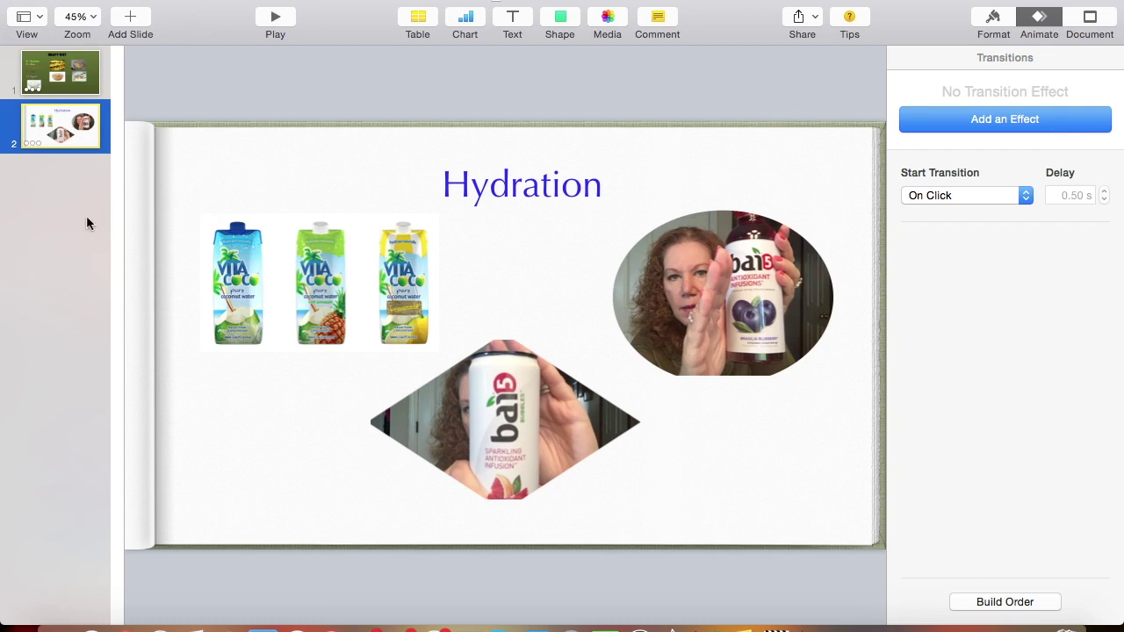
Step: Mark slide 1, BRAT-Y Diet, as Skip Slide from its thumbnail's context menu
{"action": "left_click", "coordinate": [77, 78]}
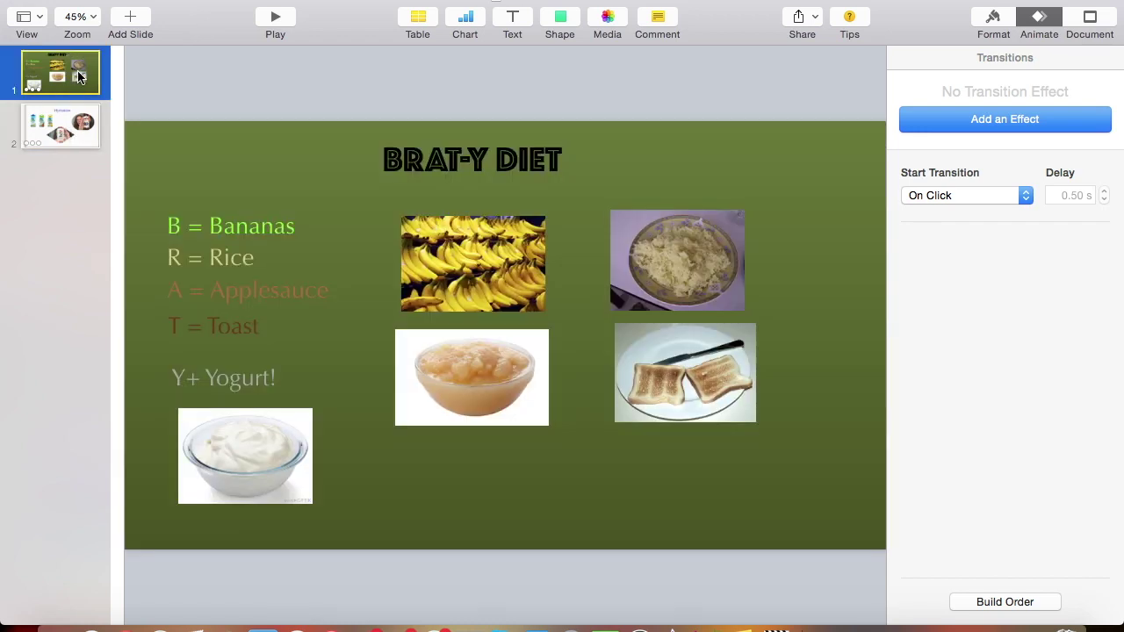
{"action": "right_click", "coordinate": [78, 77]}
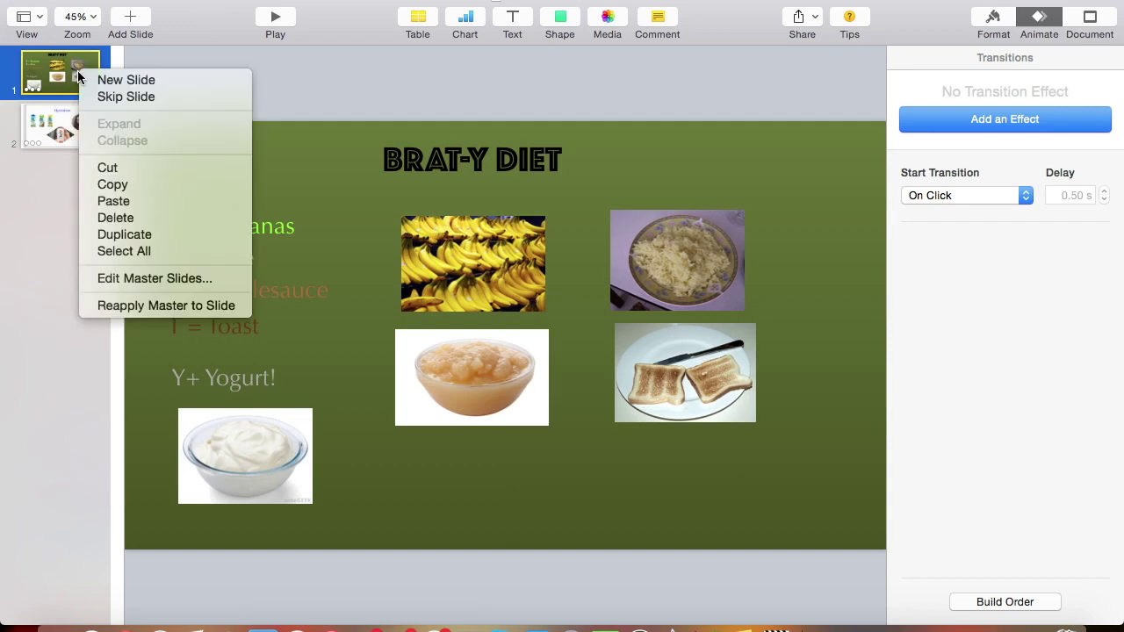
{"action": "left_click", "coordinate": [168, 99]}
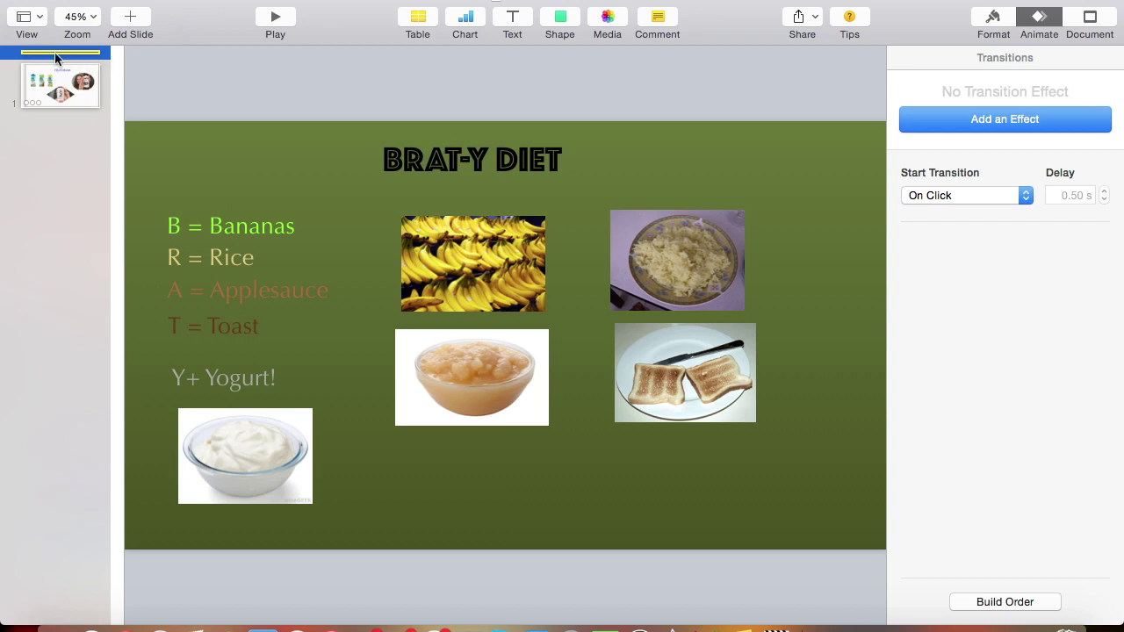
Step: Look through the Arrange, Format and Slide menus for the skip option, then select the skipped BRAT-Y Diet slide
{"action": "left_click", "coordinate": [76, 94]}
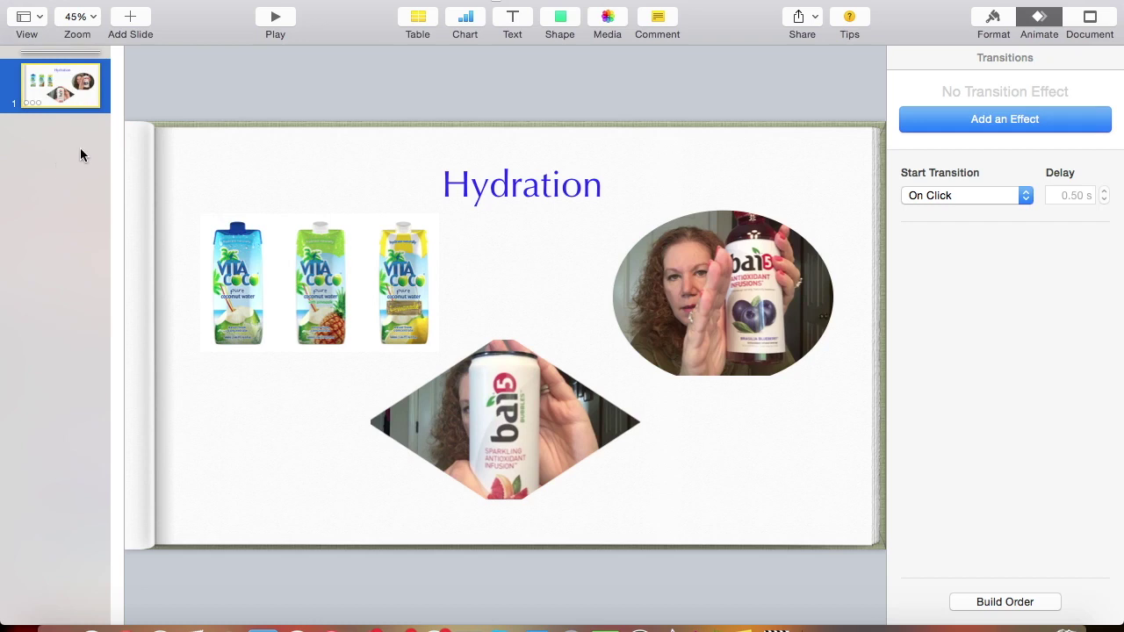
{"action": "left_click", "coordinate": [351, 0]}
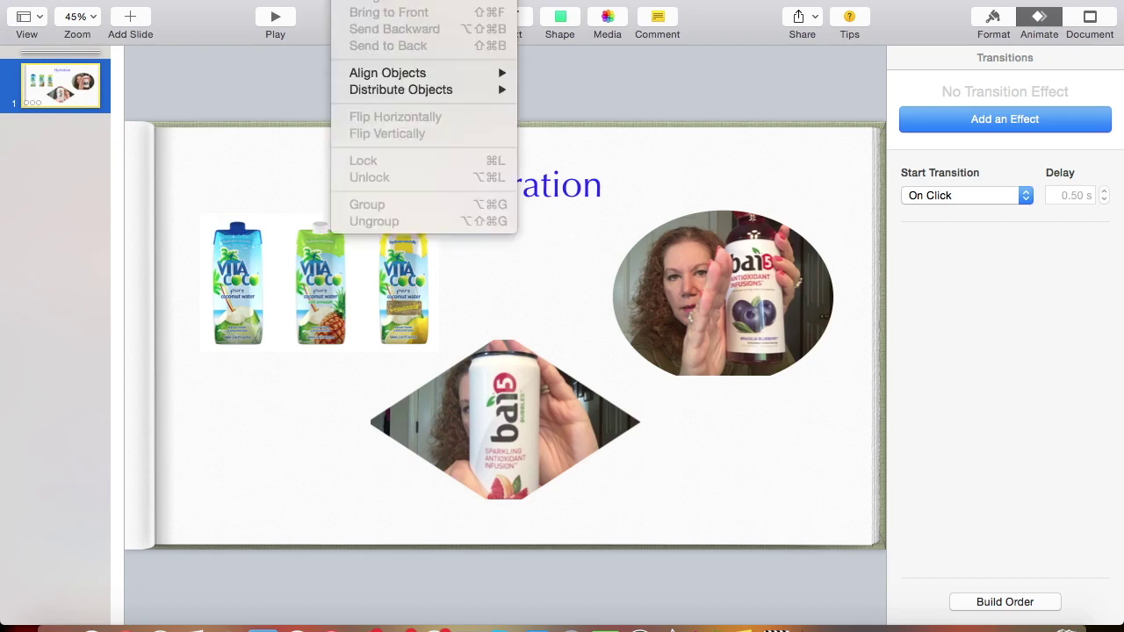
{"action": "mouse_move", "coordinate": [289, 0]}
{"action": "mouse_move", "coordinate": [250, 0]}
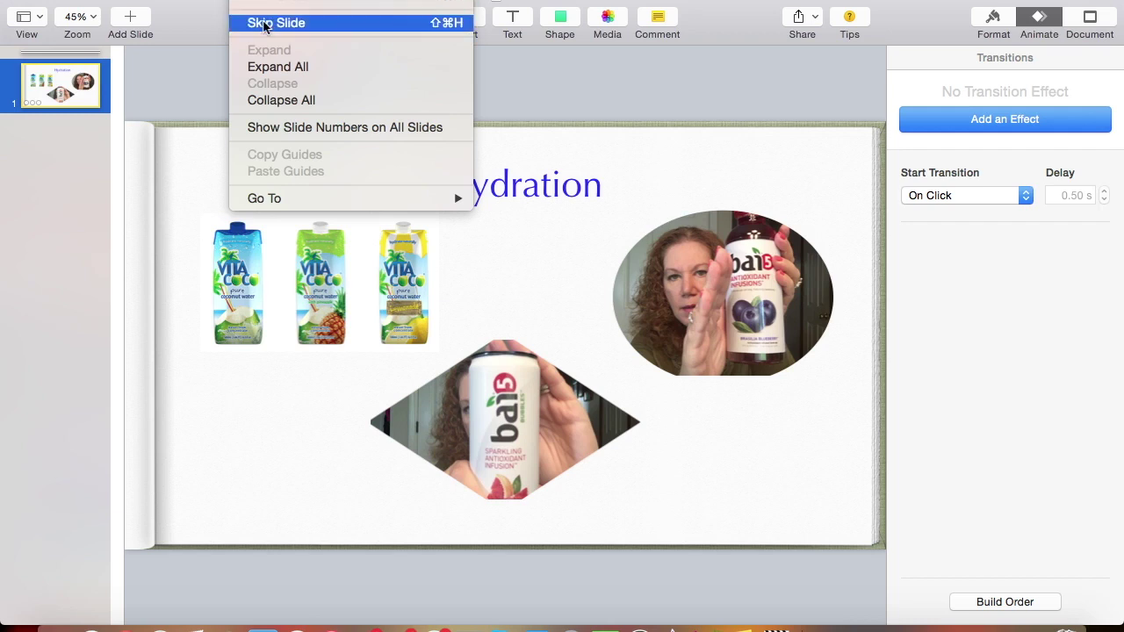
{"action": "left_click", "coordinate": [25, 173]}
{"action": "left_click", "coordinate": [82, 53]}
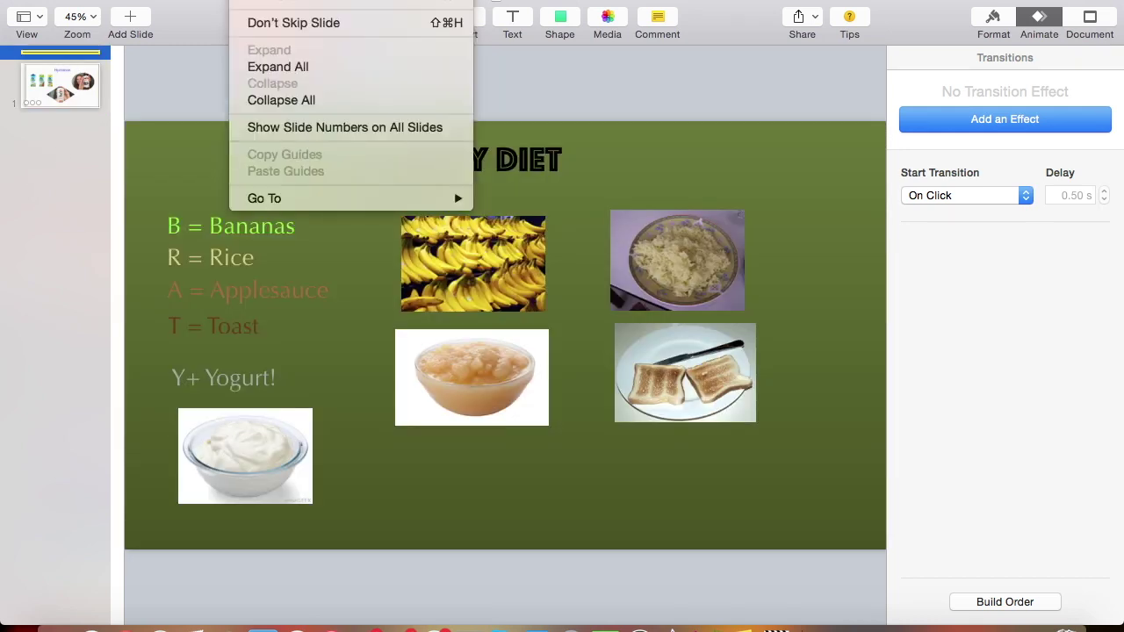
Step: Unskip the BRAT-Y Diet slide, then mark it as skipped again
{"action": "left_click", "coordinate": [274, 24]}
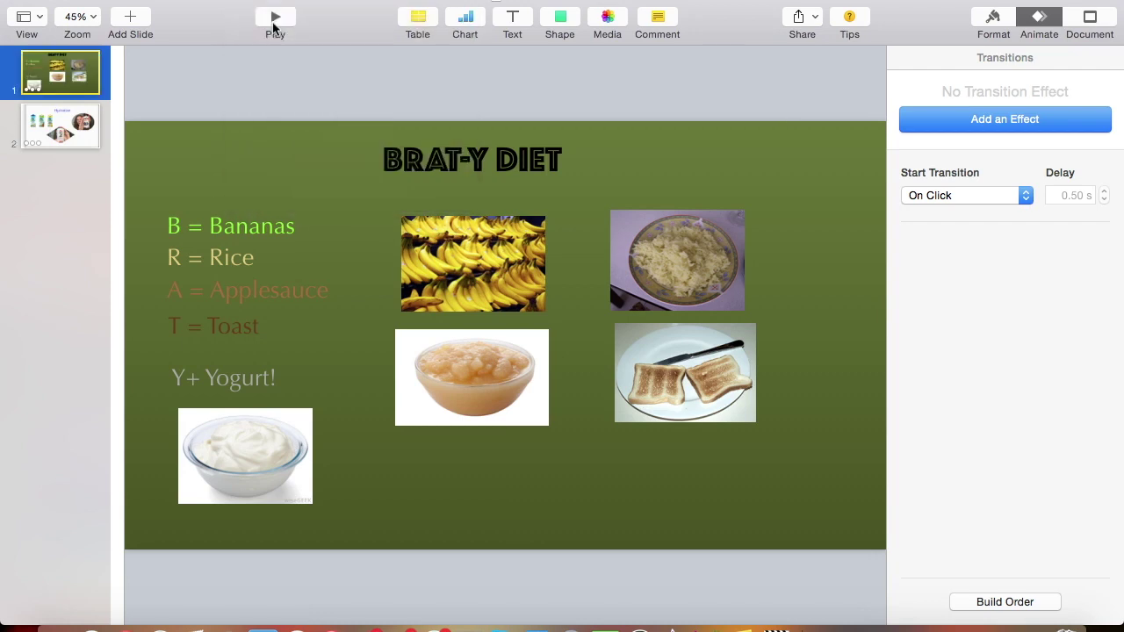
{"action": "right_click", "coordinate": [76, 72]}
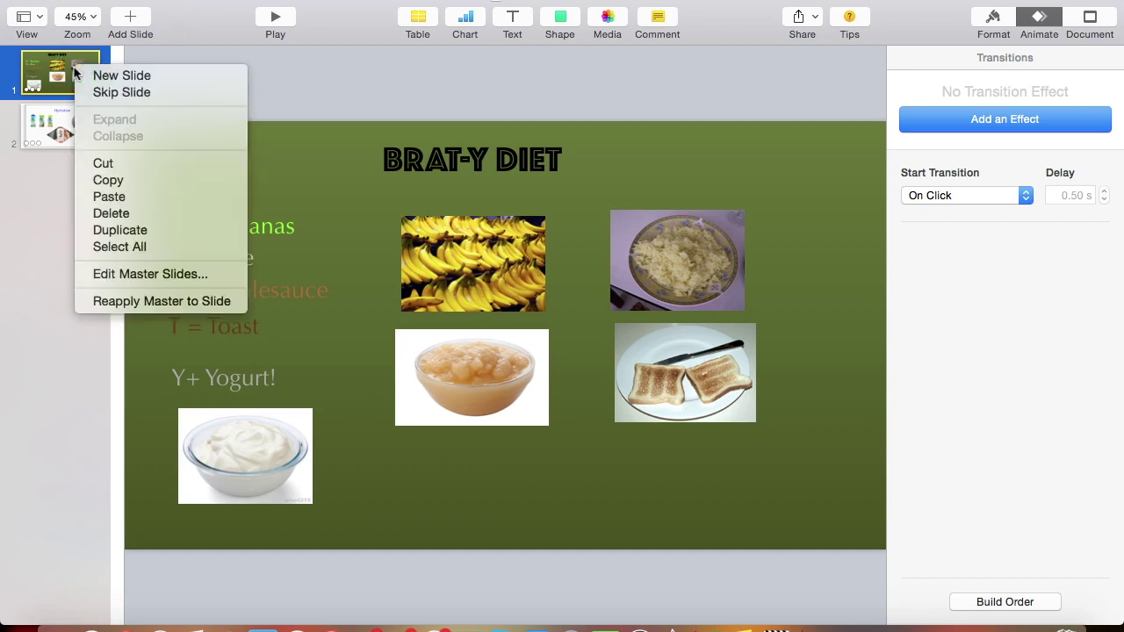
{"action": "left_click", "coordinate": [146, 91]}
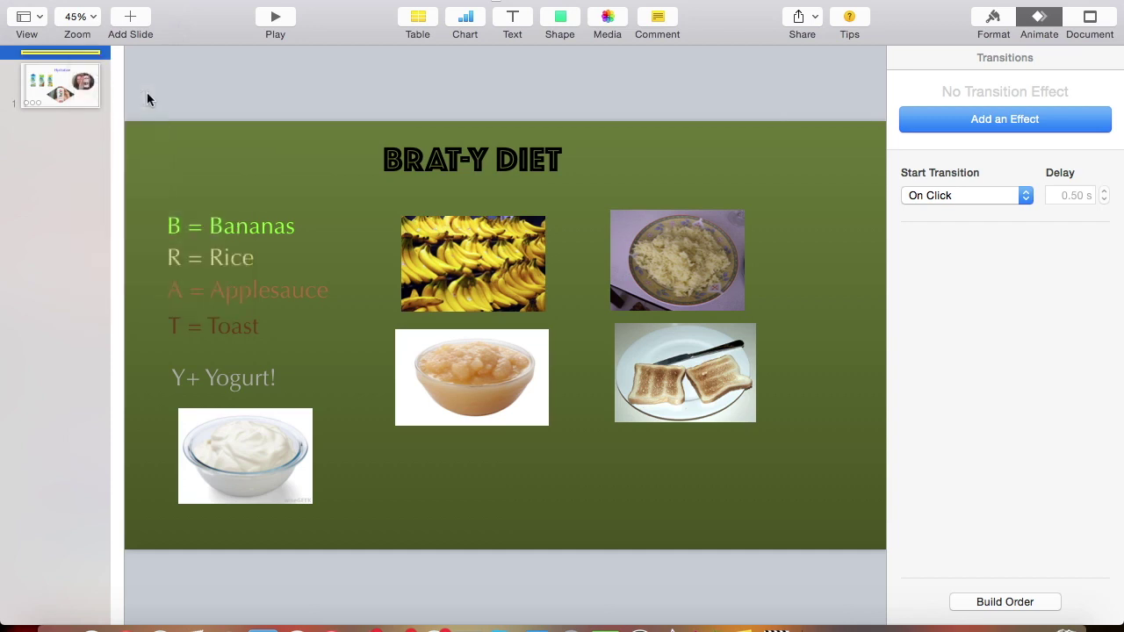
Step: Show the Hydration slide and bring up the File > Export To format choices
{"action": "left_click", "coordinate": [86, 97]}
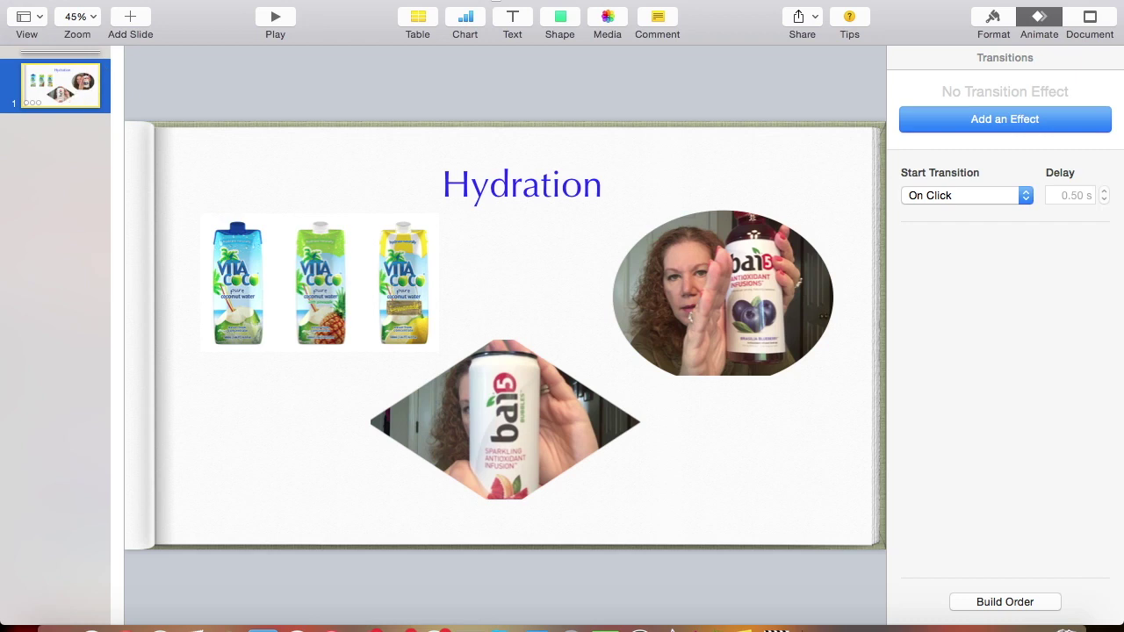
{"action": "left_click", "coordinate": [121, 2]}
{"action": "mouse_move", "coordinate": [153, 140]}
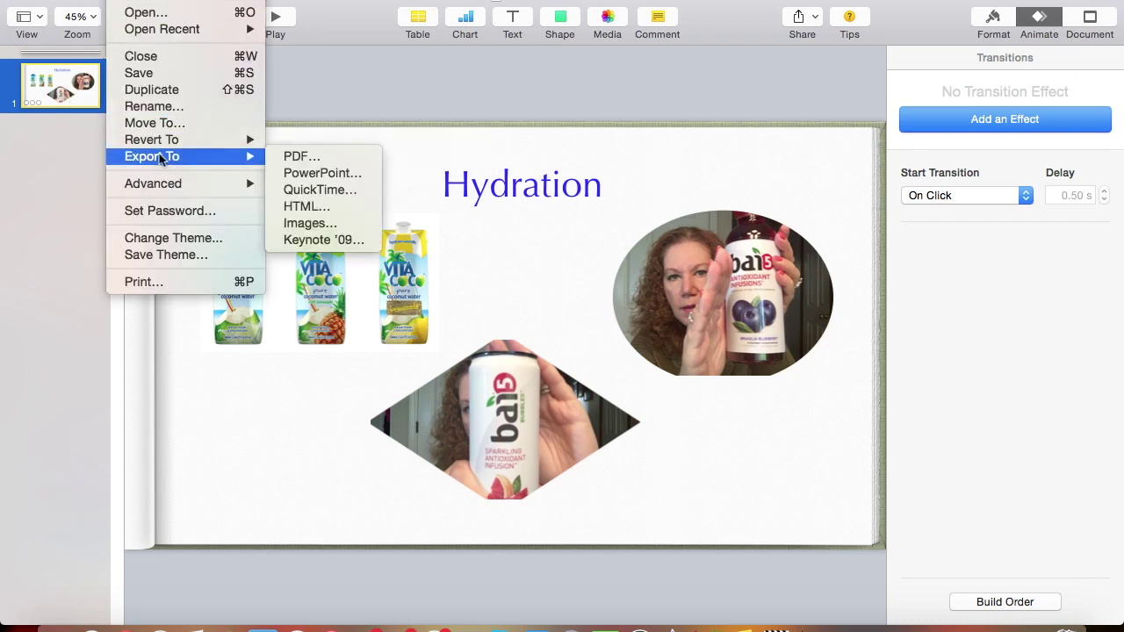
Step: Choose QuickTime export and set both next-slide and next-build delays to 0 seconds
{"action": "left_click", "coordinate": [322, 192]}
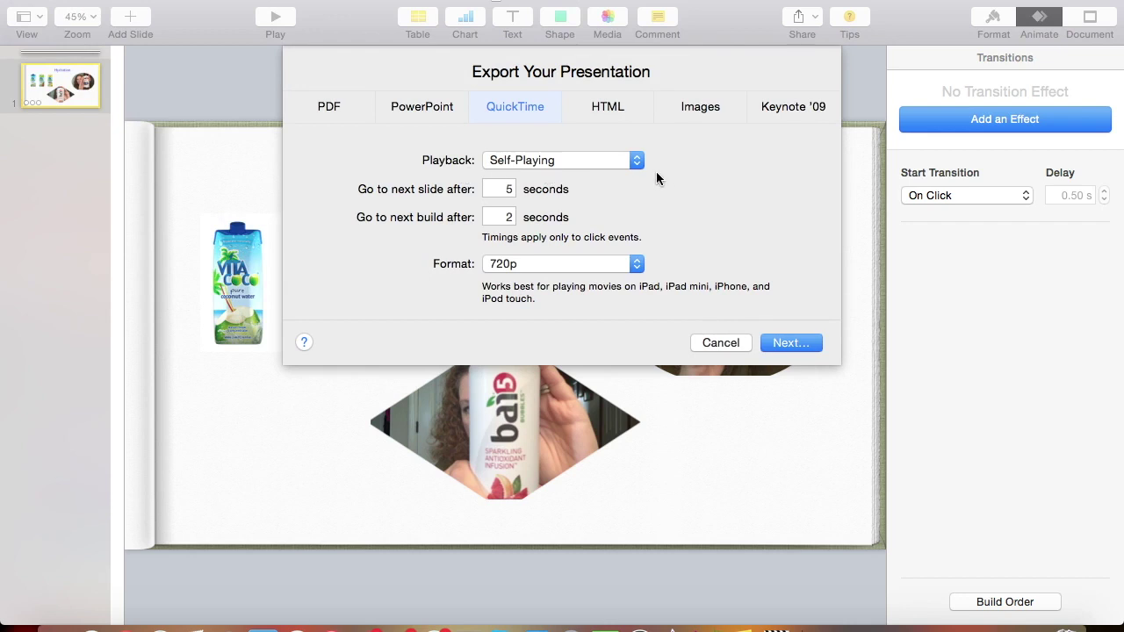
{"action": "left_click", "coordinate": [505, 189]}
{"action": "type", "text": "0"}
{"action": "left_click", "coordinate": [509, 217]}
{"action": "type", "text": "0"}
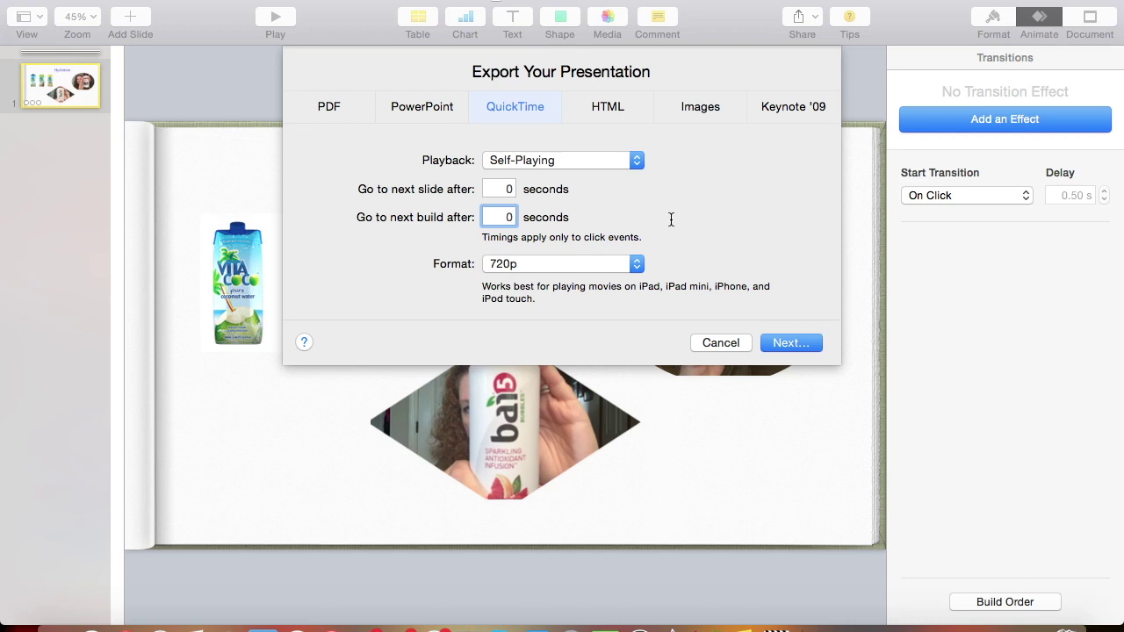
Step: Try the 1080p movie format, revert to 720p, and continue to the save step
{"action": "left_click", "coordinate": [638, 265]}
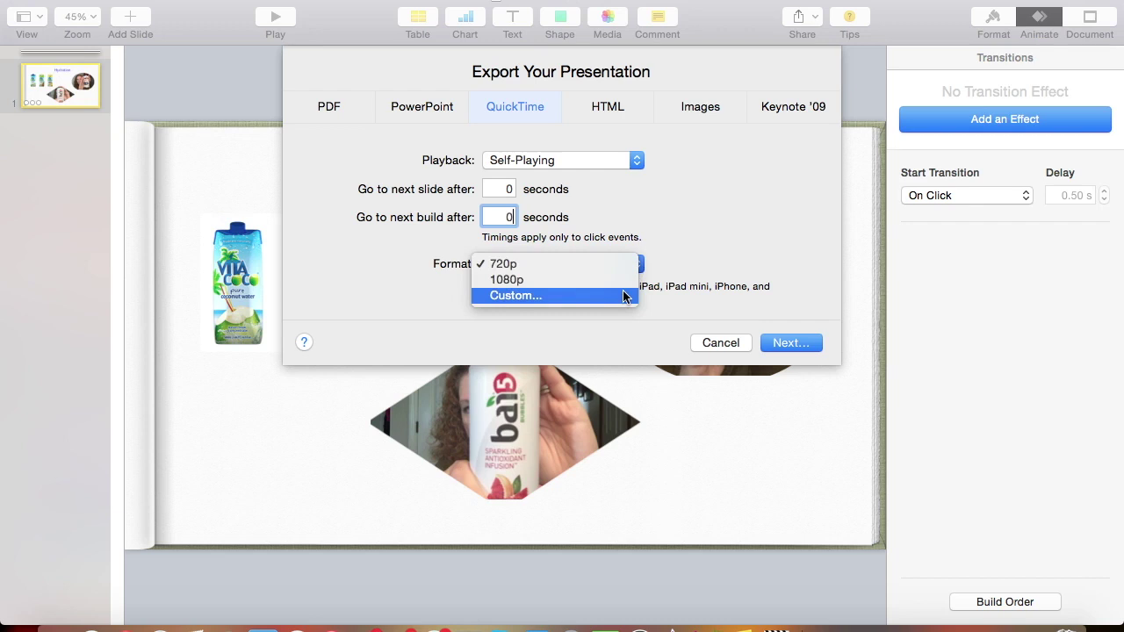
{"action": "left_click", "coordinate": [674, 251]}
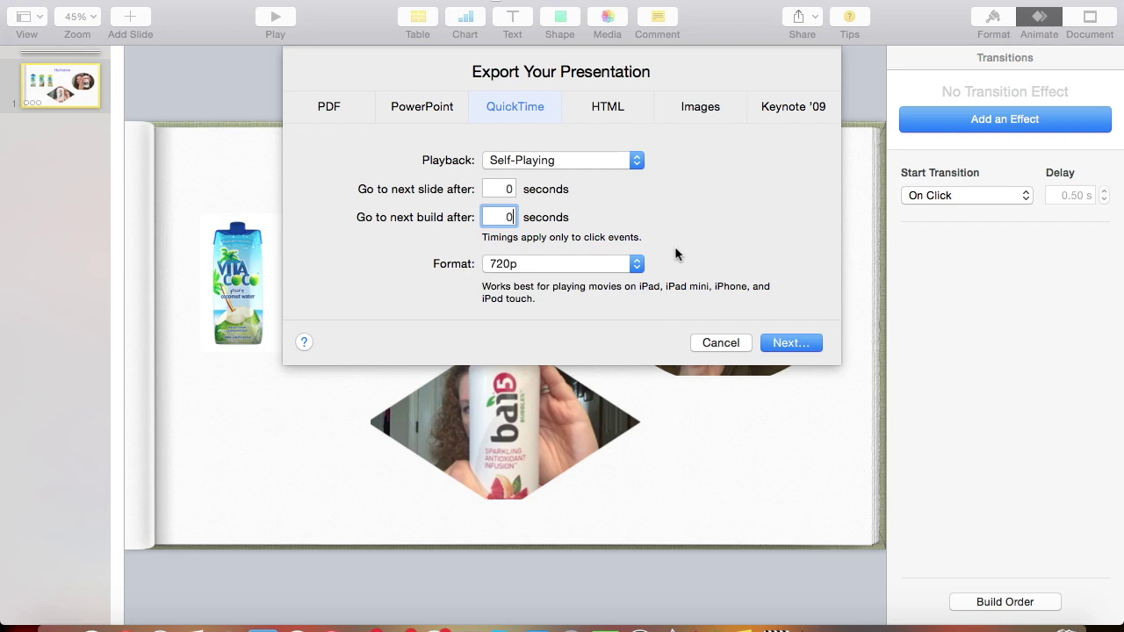
{"action": "left_click", "coordinate": [619, 264]}
{"action": "left_click", "coordinate": [612, 281]}
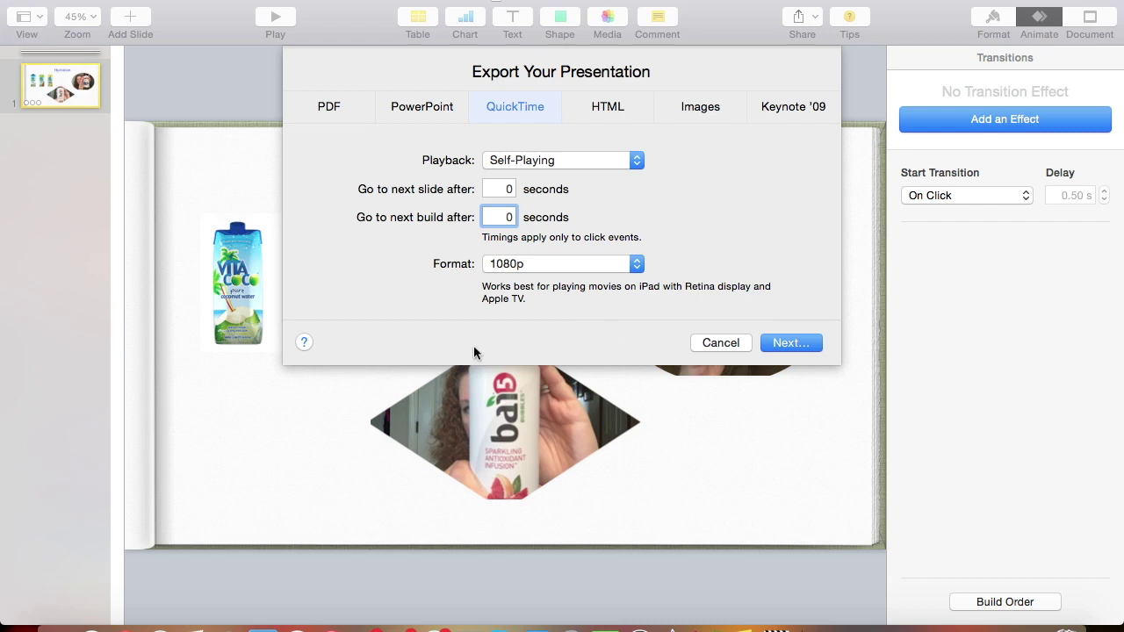
{"action": "left_click", "coordinate": [637, 264]}
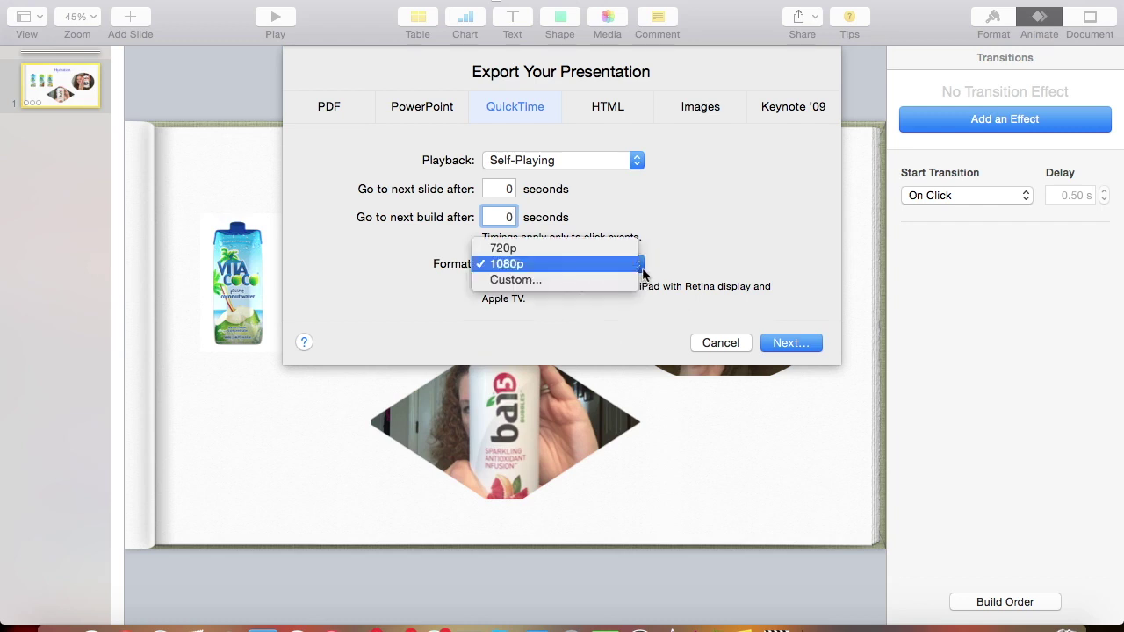
{"action": "left_click", "coordinate": [592, 247]}
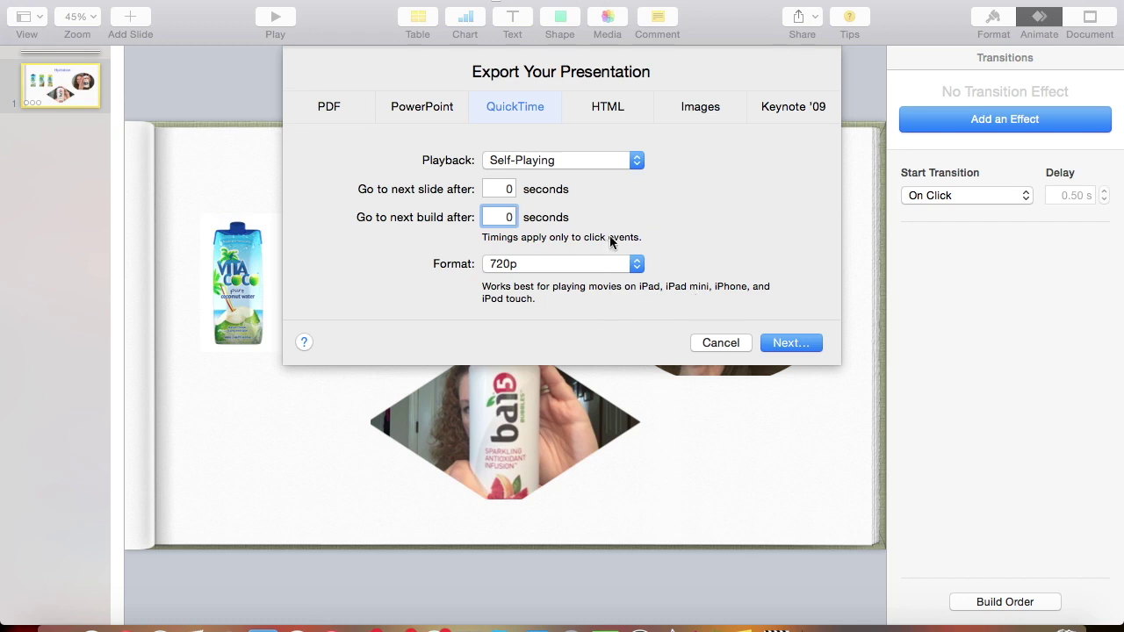
{"action": "left_click", "coordinate": [778, 345]}
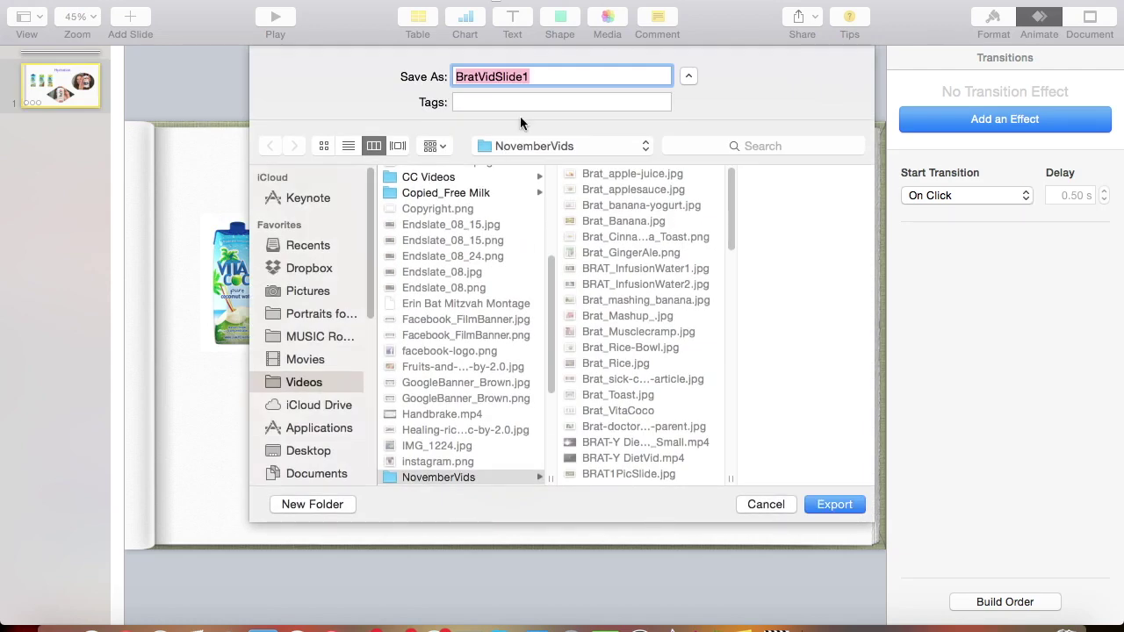
Step: Name the movie 'Test Slide2' and export it into the NovemberVids folder
{"action": "type", "text": "Te"}
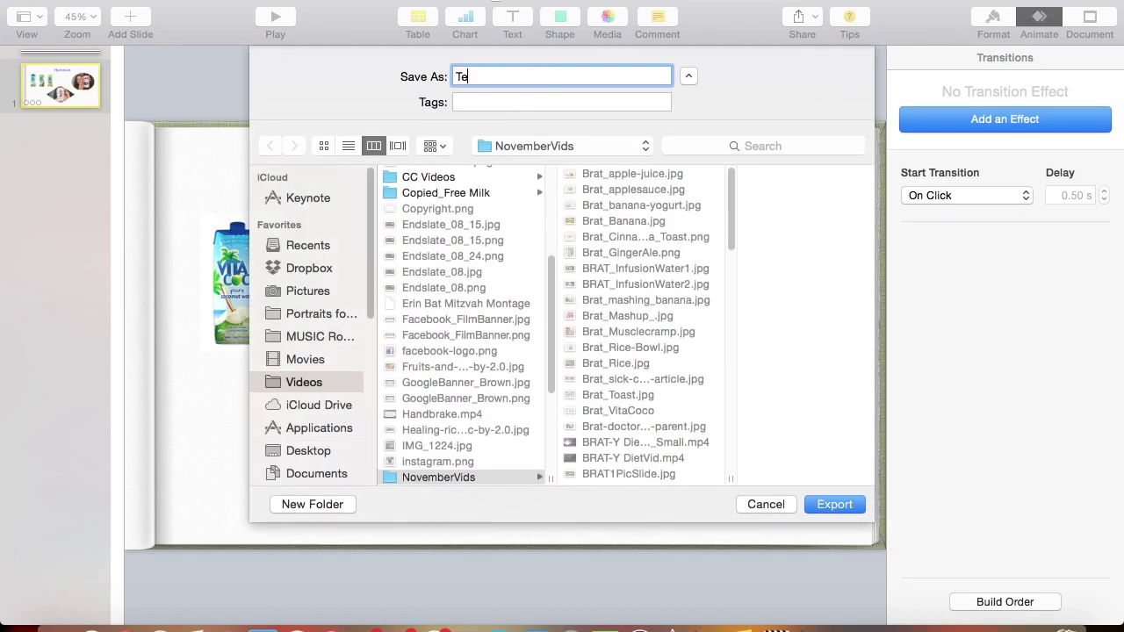
{"action": "type", "text": "st Slide2"}
{"action": "left_click", "coordinate": [834, 506]}
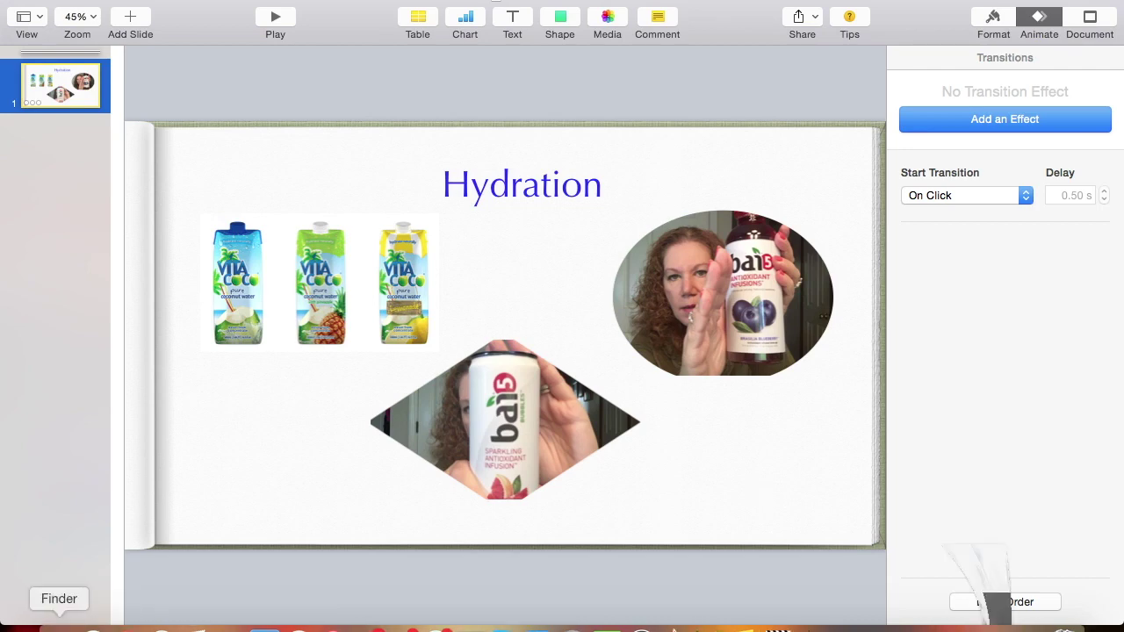
Step: Open Test Slide2 from the NovemberVids folder in Finder to view it in MPEG Streamclip
{"action": "left_click", "coordinate": [57, 627]}
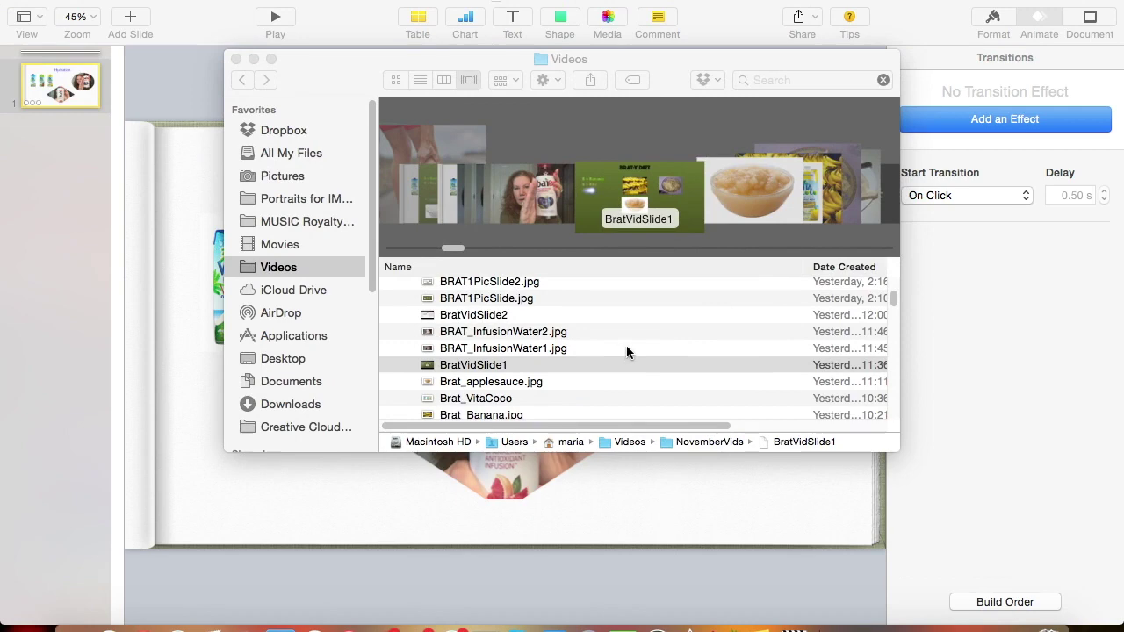
{"action": "scroll", "coordinate": [627, 352], "scroll_direction": "up", "scroll_amount": 10}
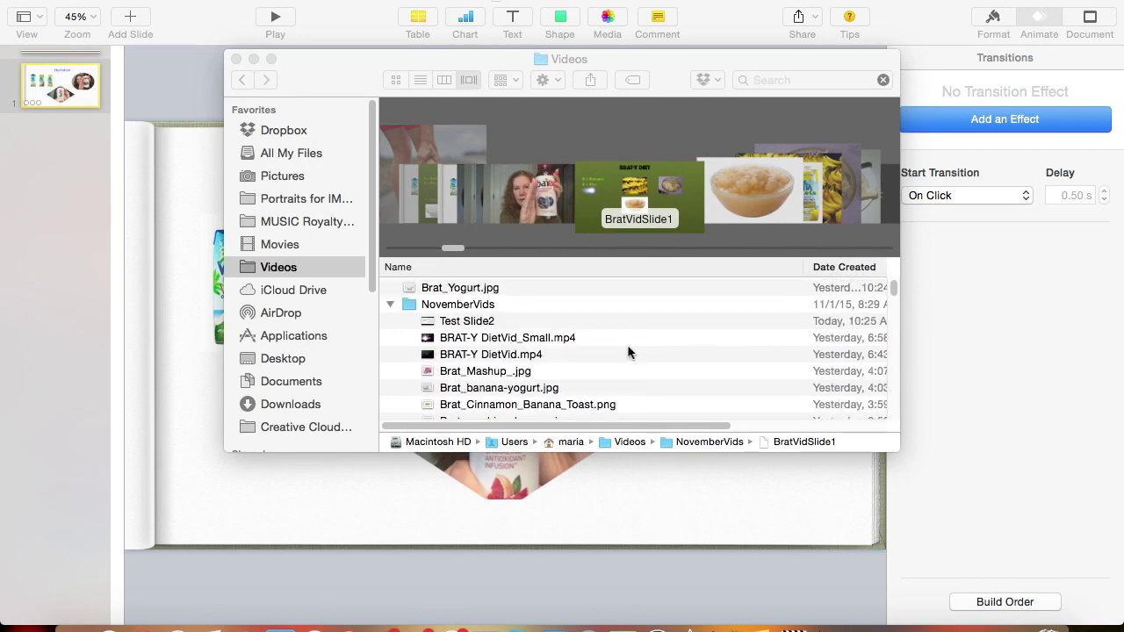
{"action": "left_click", "coordinate": [475, 321]}
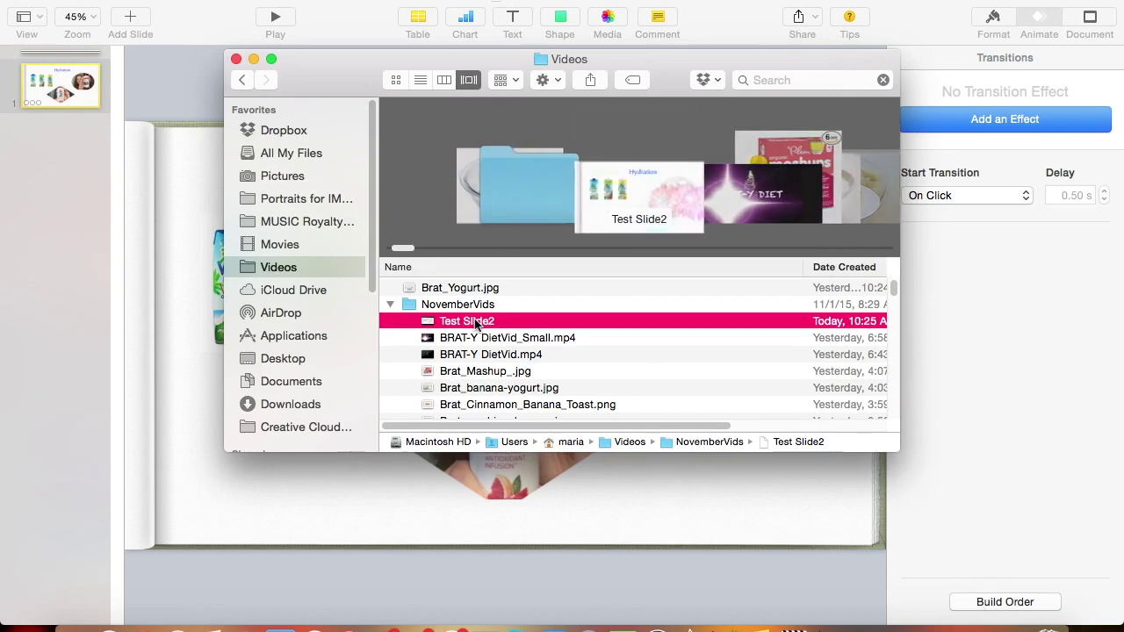
{"action": "double_click", "coordinate": [475, 322]}
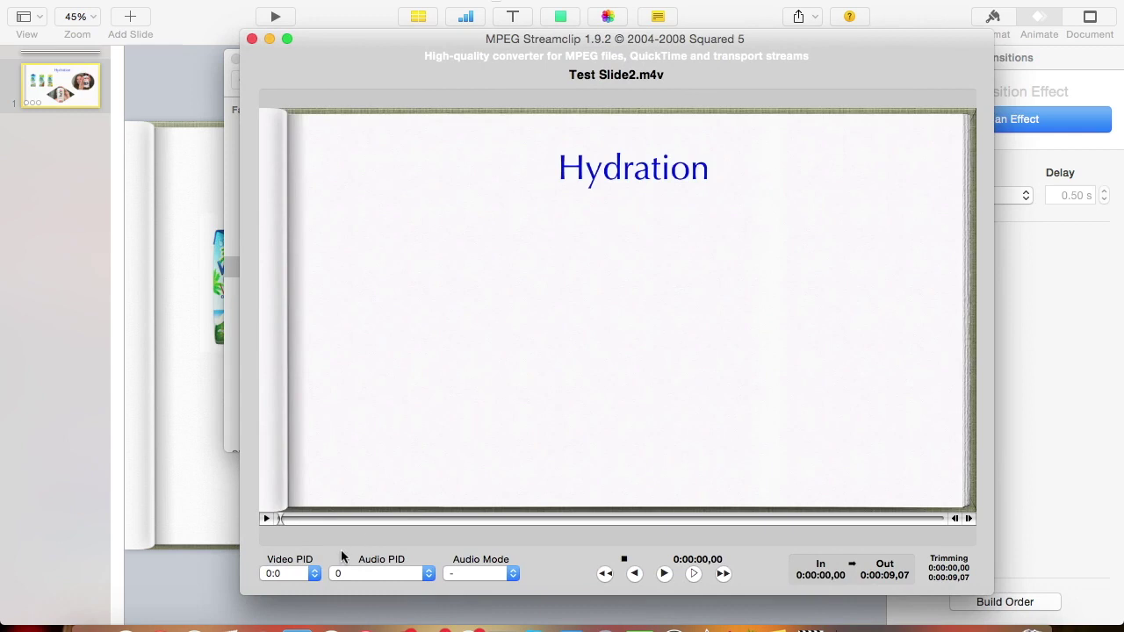
Step: Play the Test Slide2 movie to check the Hydration slide builds, then close the player
{"action": "left_click", "coordinate": [268, 519]}
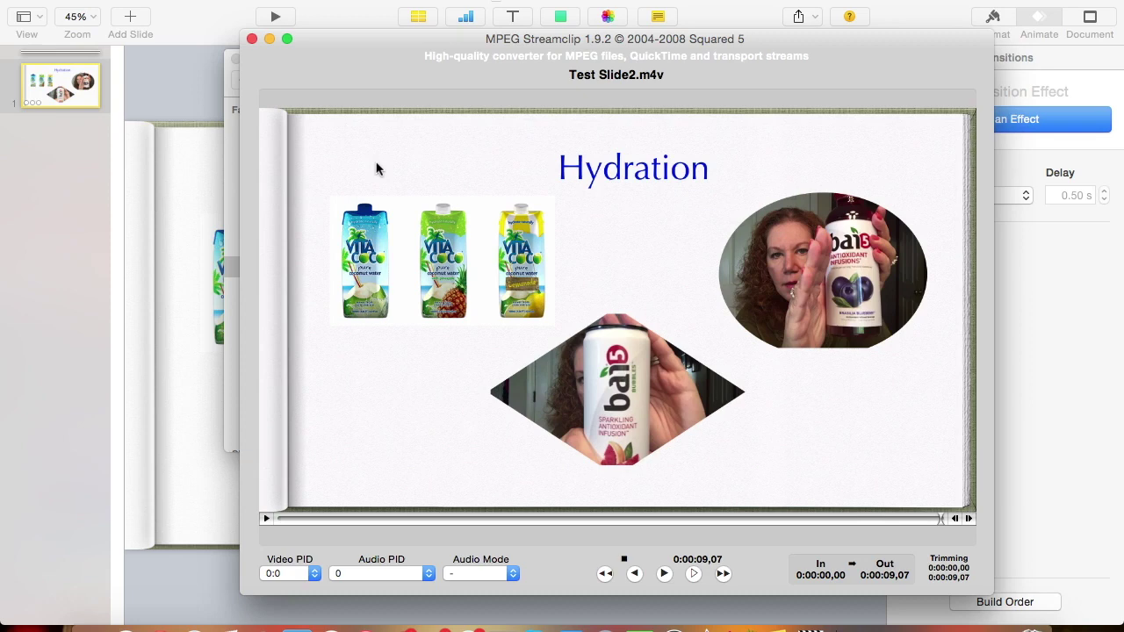
{"action": "left_click", "coordinate": [253, 40]}
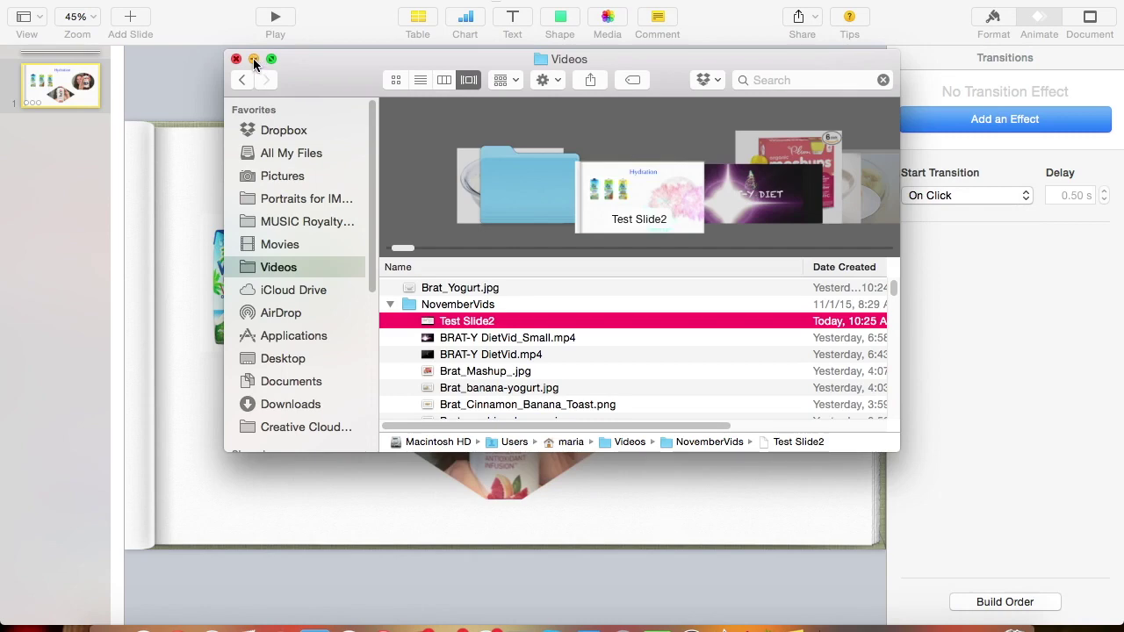
Step: Back in Keynote, set the BRAT-Y Diet slide to Don't Skip Slide so it returns as slide 1
{"action": "left_click", "coordinate": [253, 58]}
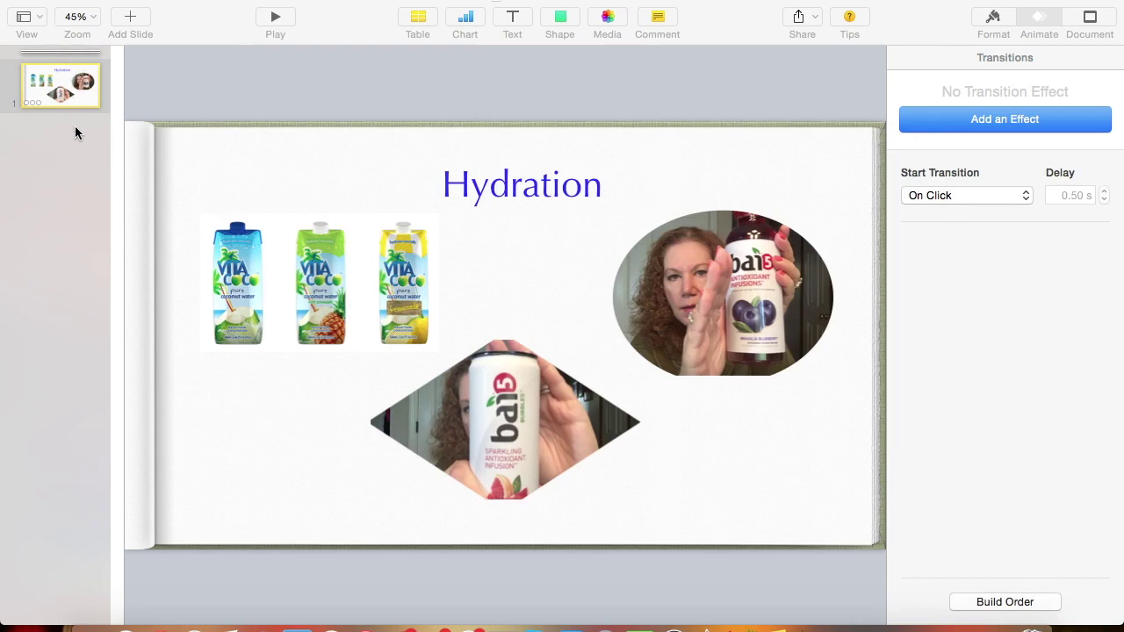
{"action": "right_click", "coordinate": [75, 51]}
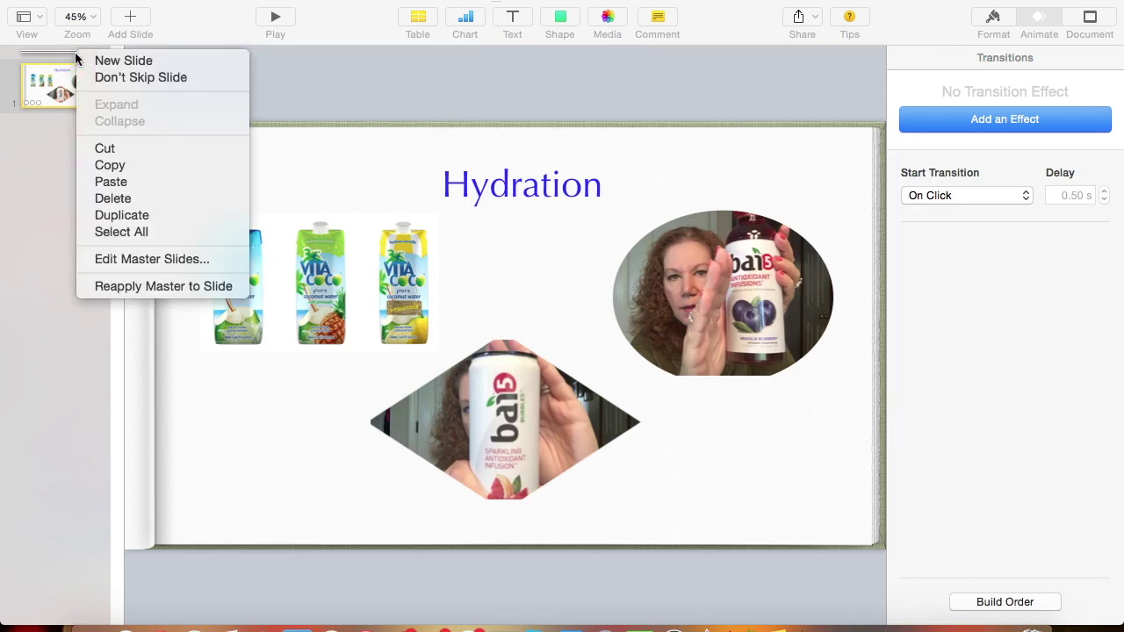
{"action": "left_click", "coordinate": [153, 73]}
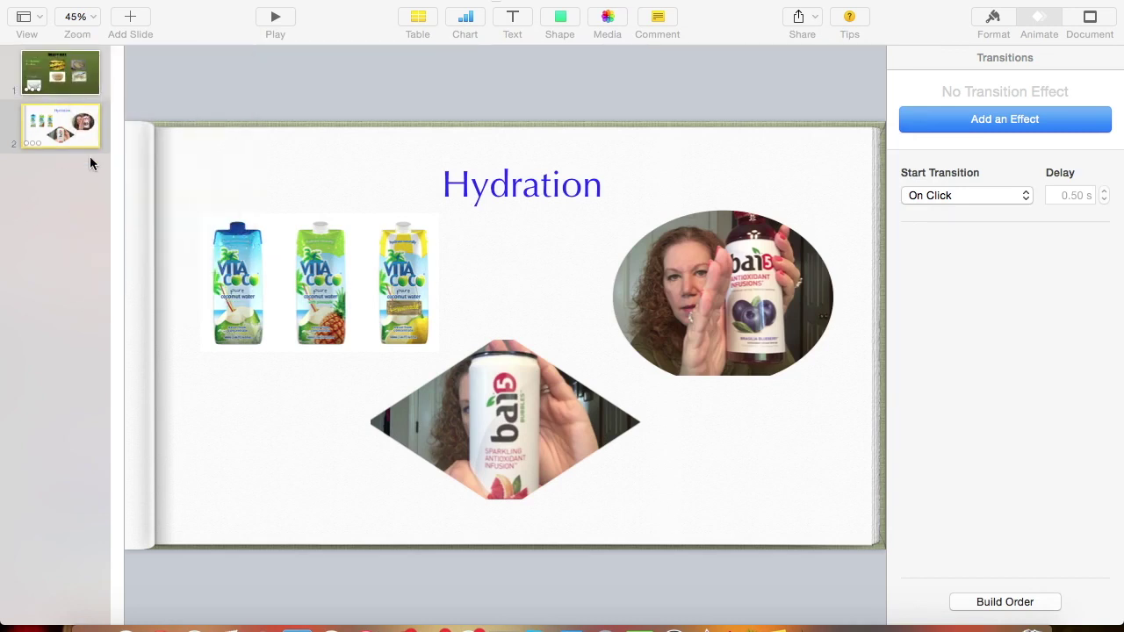